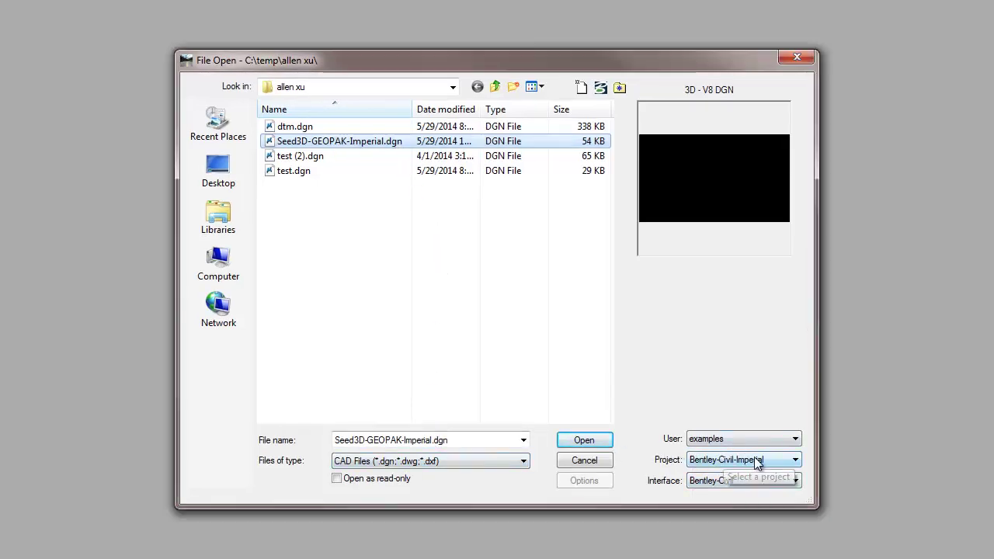
Open Seed3D-GEOPAK-Imperial.dgn and activate the Descartes product add-in
click(596, 441)
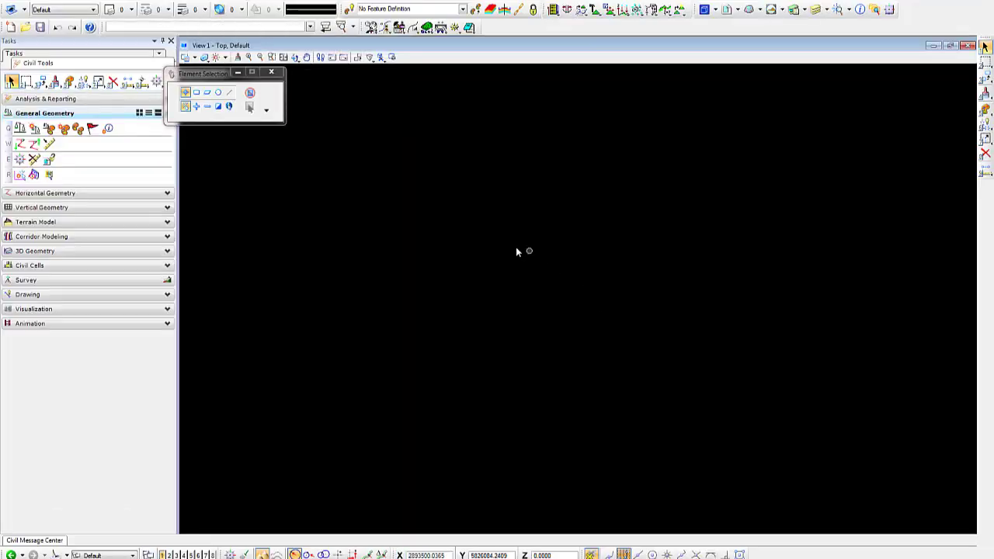
drag(217, 78, 794, 49)
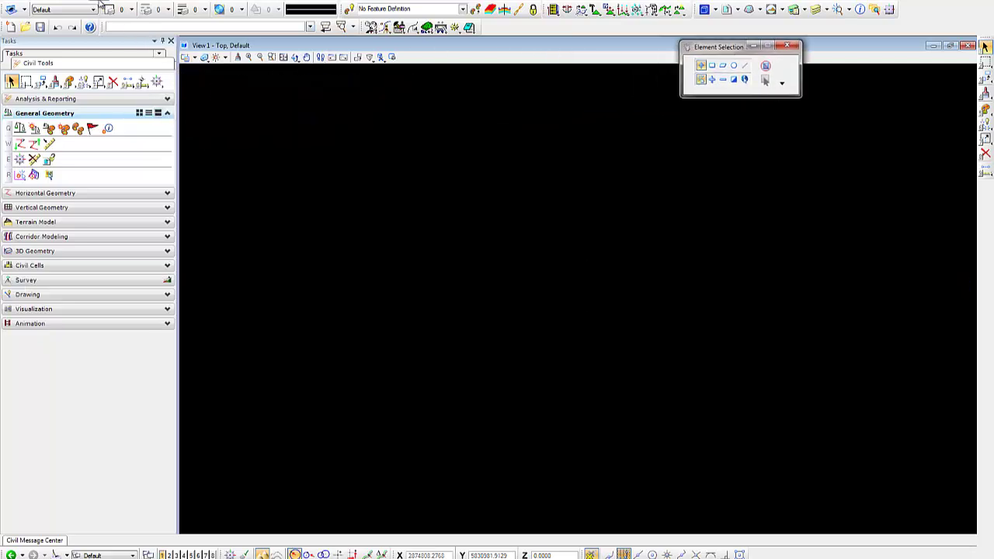
right_click(100, 4)
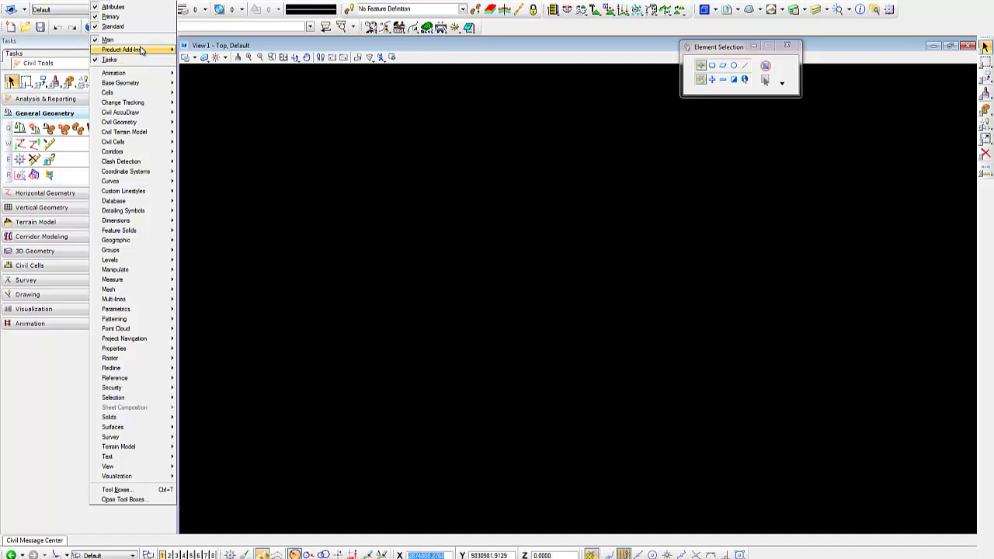
mouse_move(145, 51)
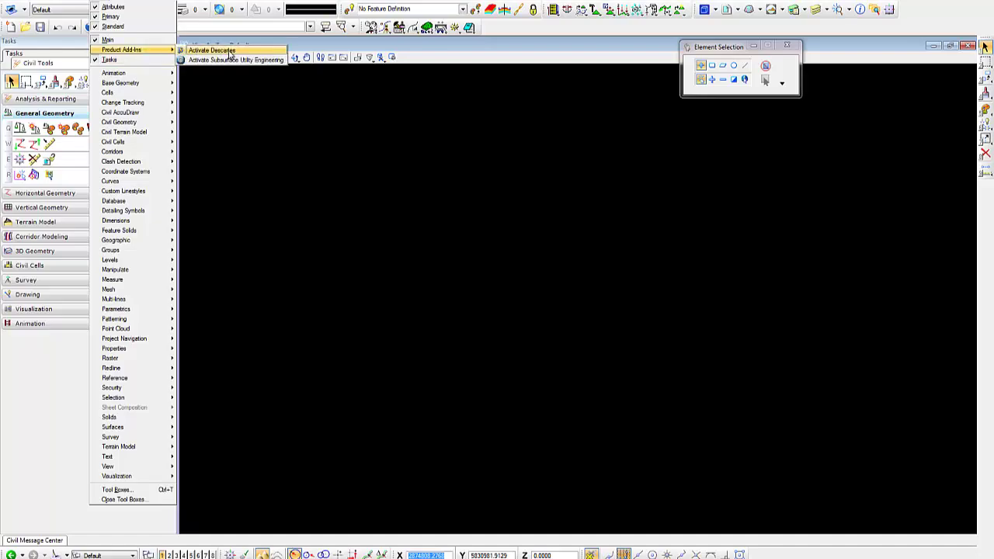
click(230, 51)
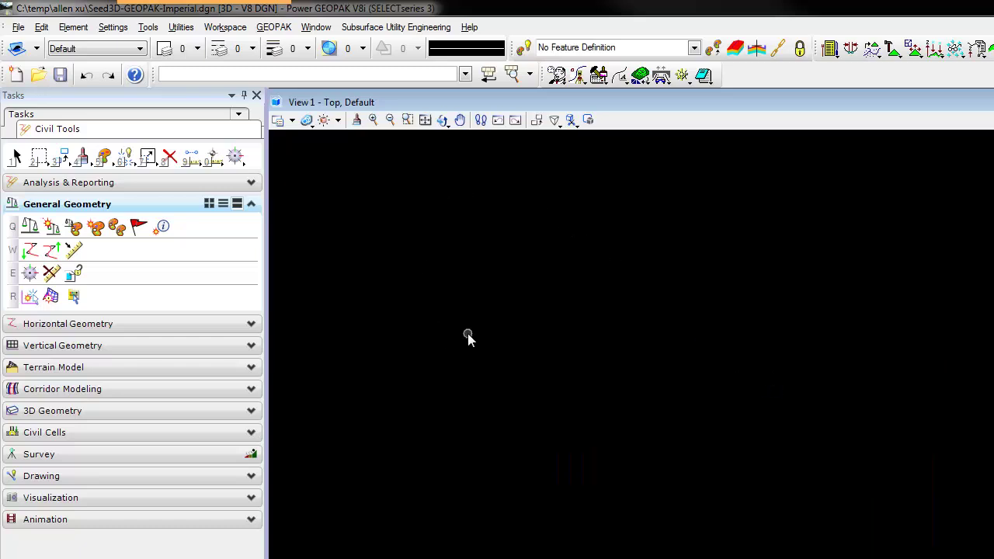
Bring up the Scalable Terrain Model manager near the view centre
click(20, 28)
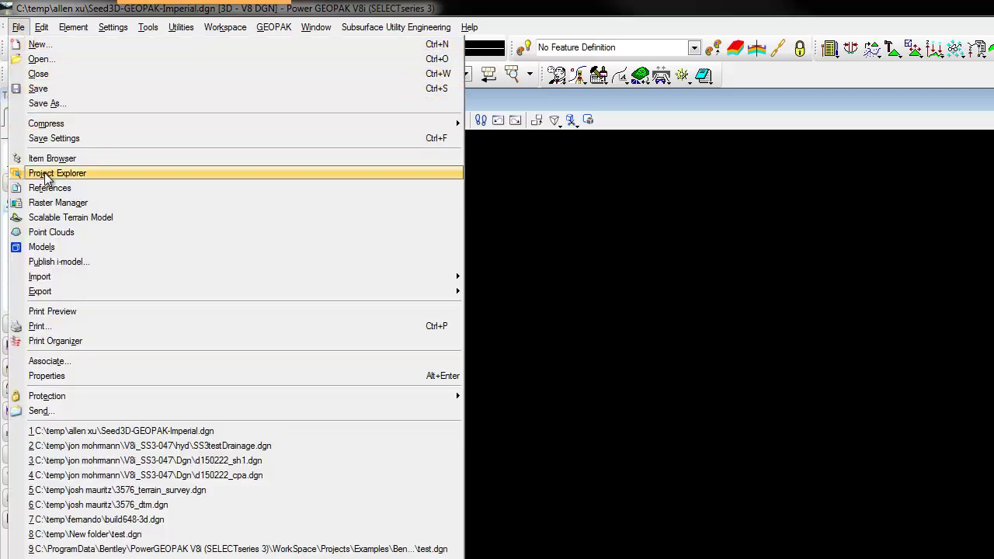
click(62, 218)
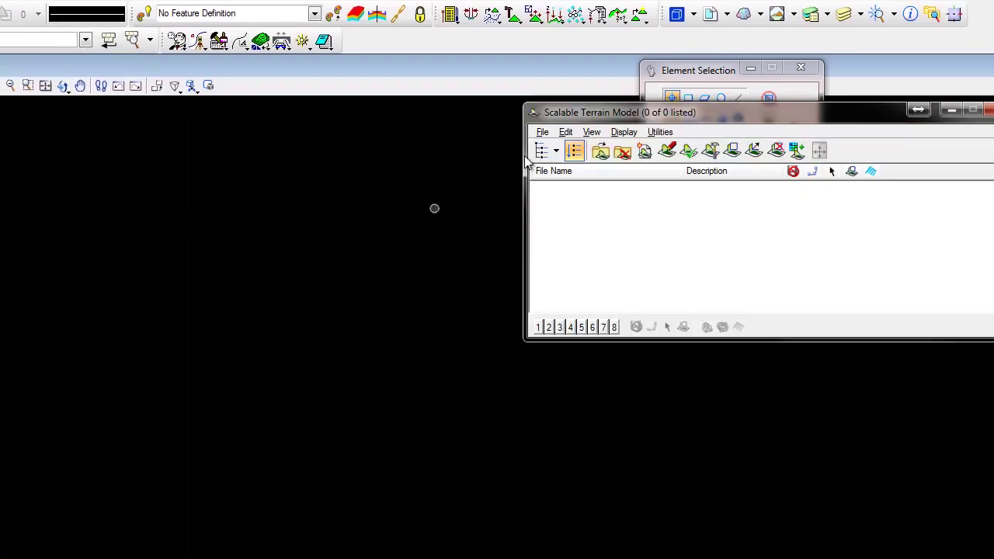
drag(651, 114, 375, 131)
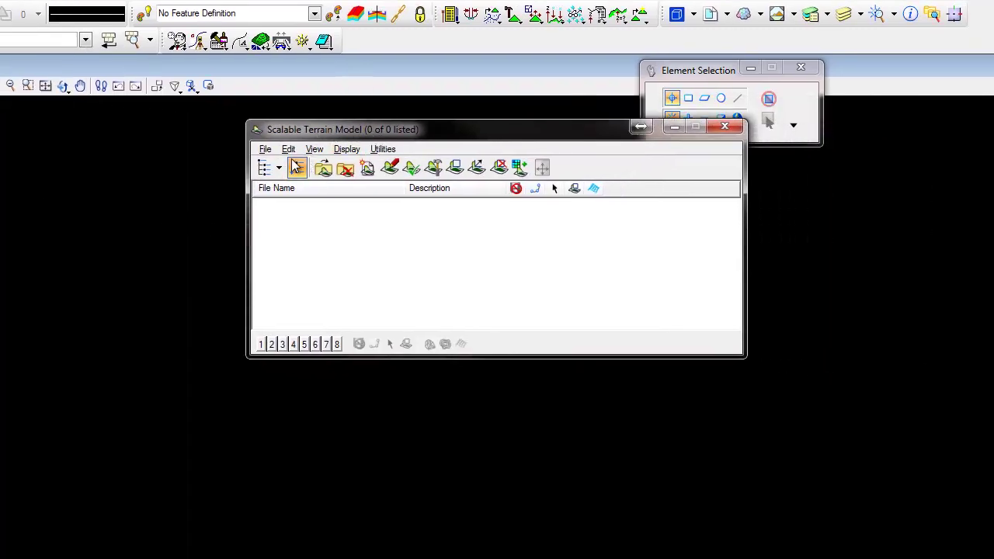
Create a new scalable terrain model named new2 and accept the default STM settings
click(265, 150)
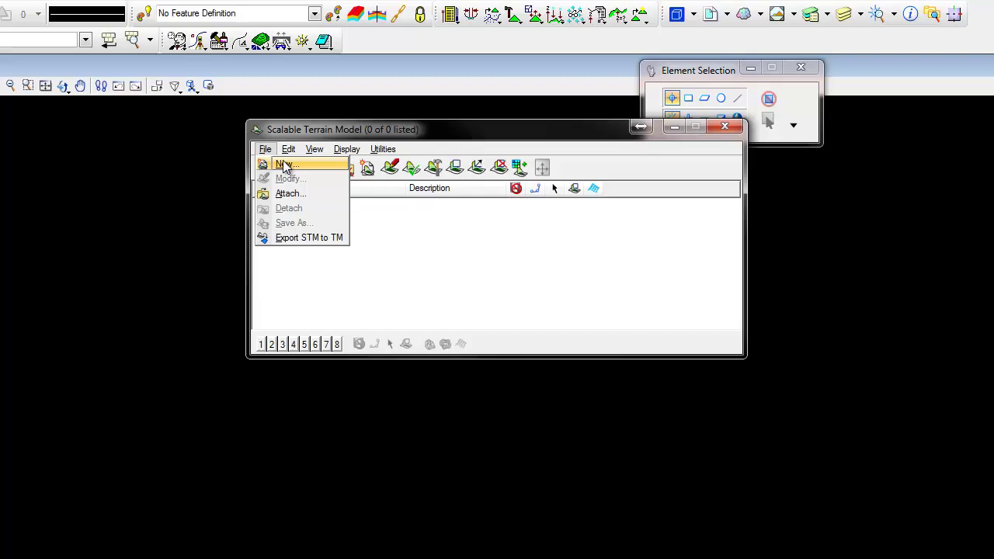
click(284, 166)
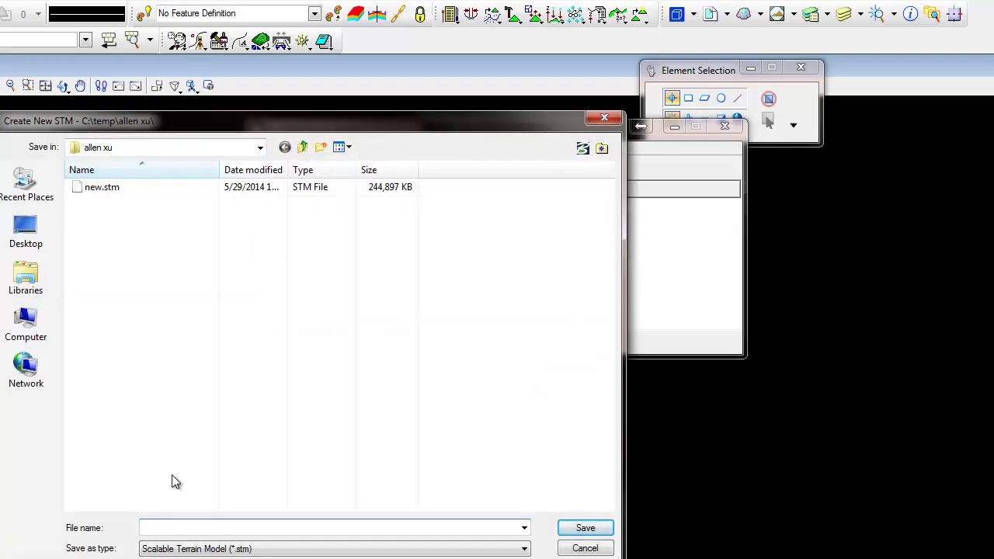
text(new)
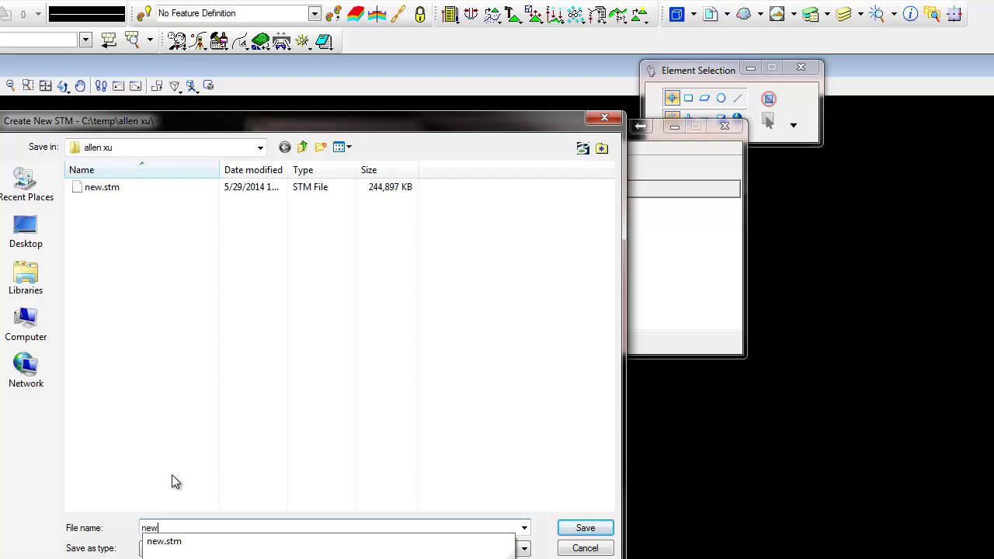
text(2)
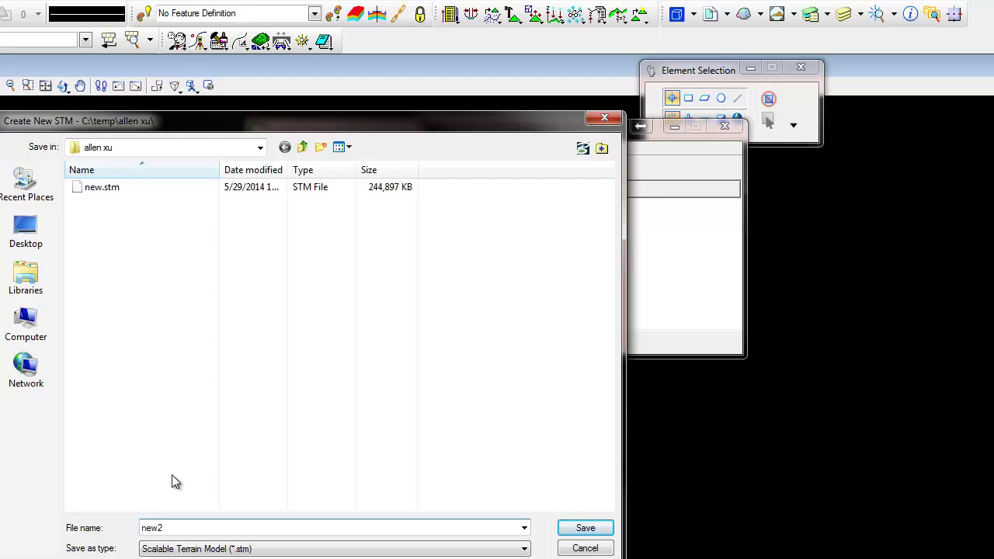
click(582, 531)
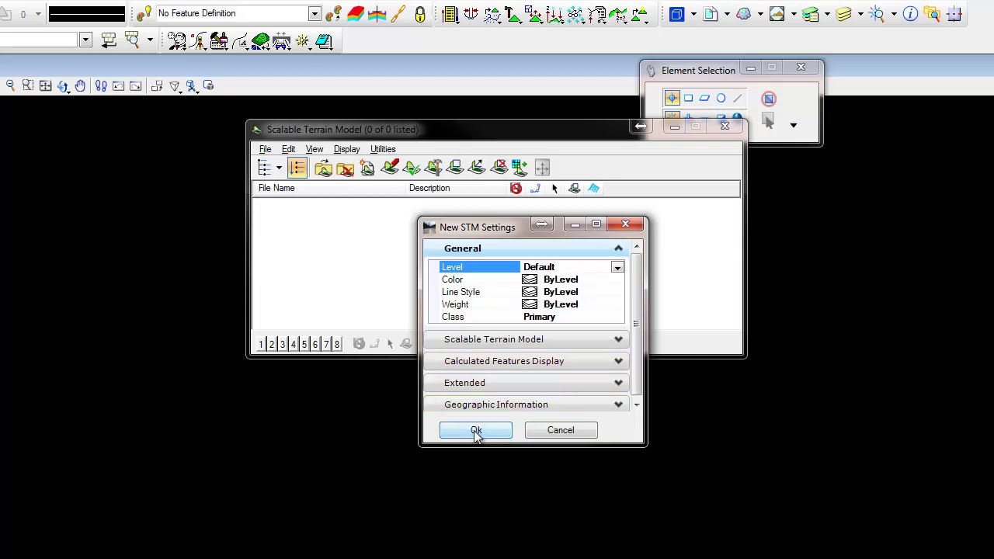
click(617, 405)
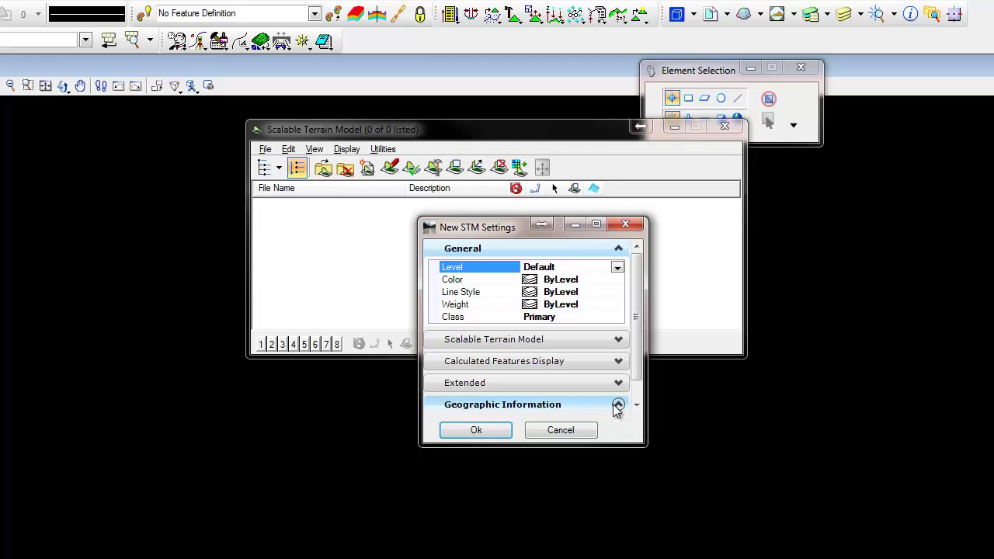
click(618, 404)
click(495, 432)
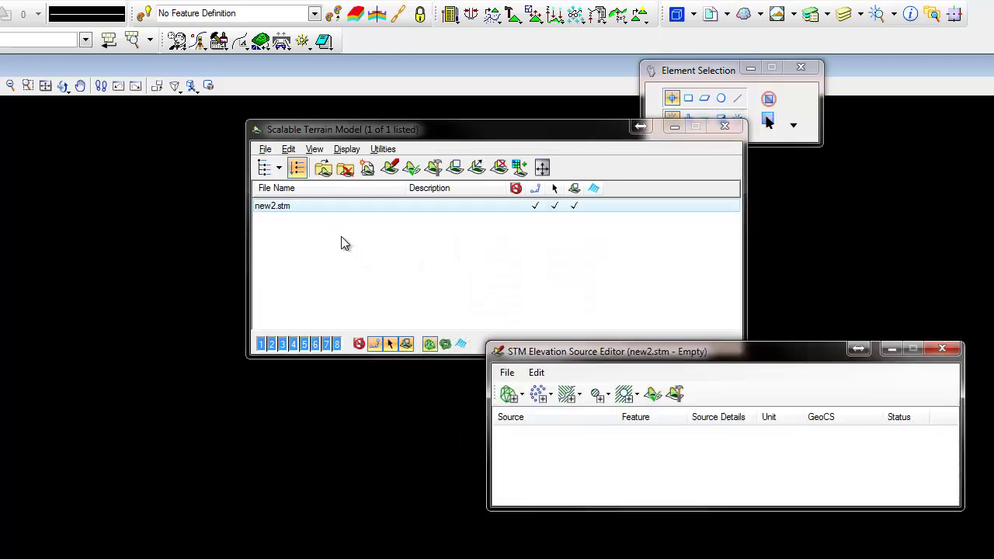
Browse new2.stm's GeoCS library to Projected > North America > United States
right_click(426, 208)
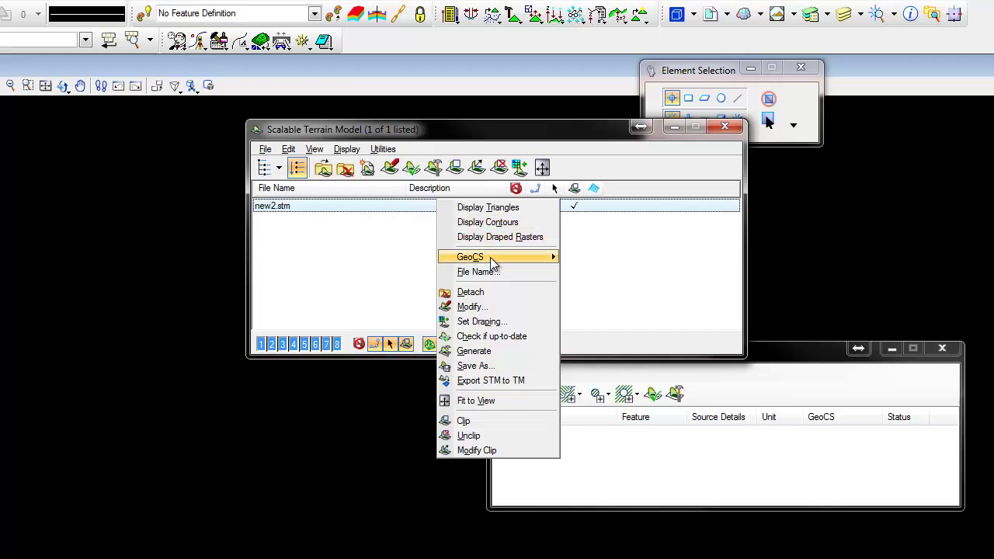
mouse_move(490, 257)
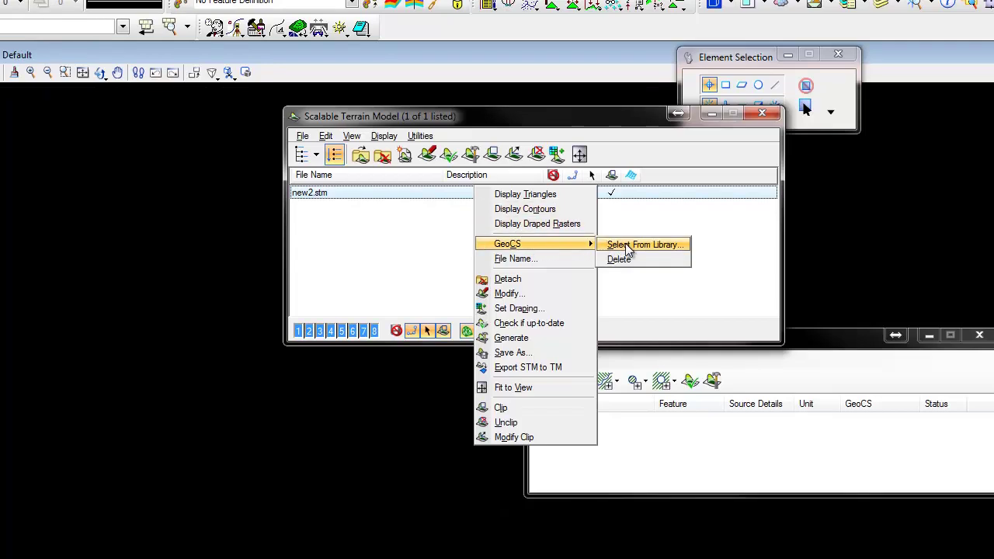
click(628, 247)
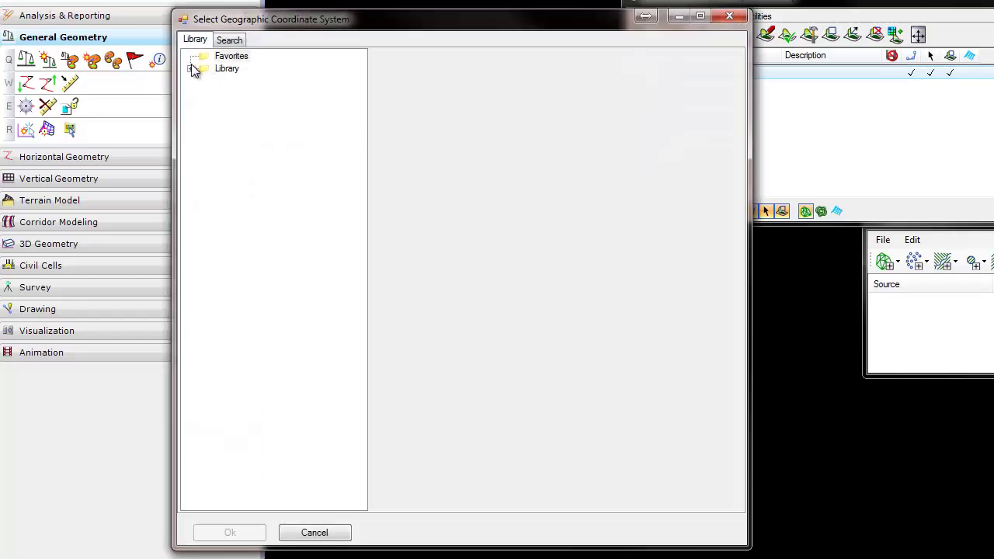
click(191, 69)
click(205, 81)
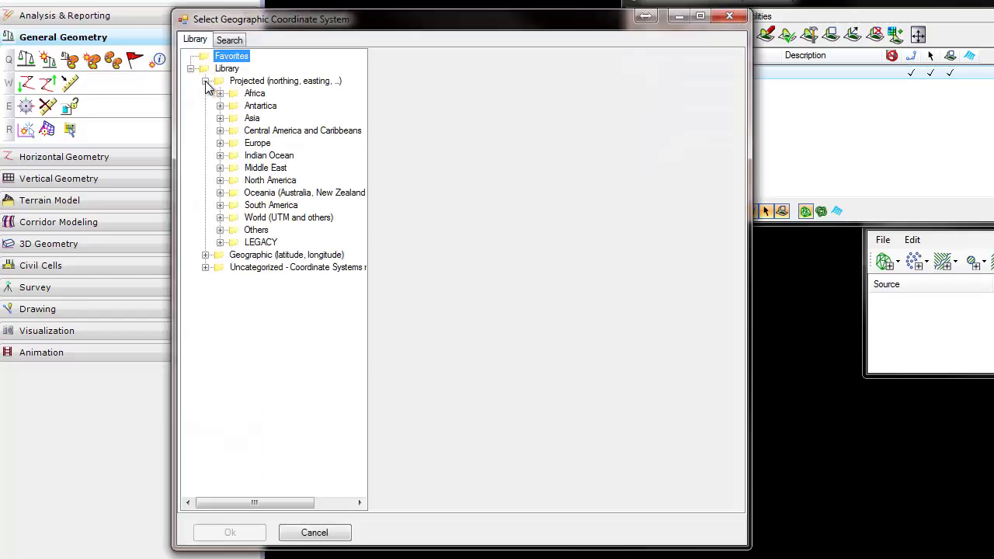
click(220, 180)
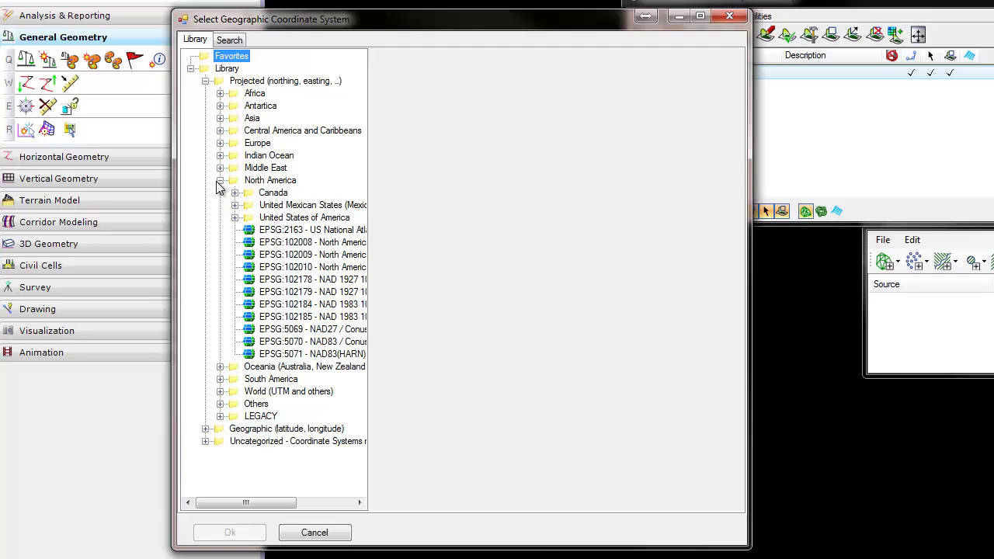
click(234, 219)
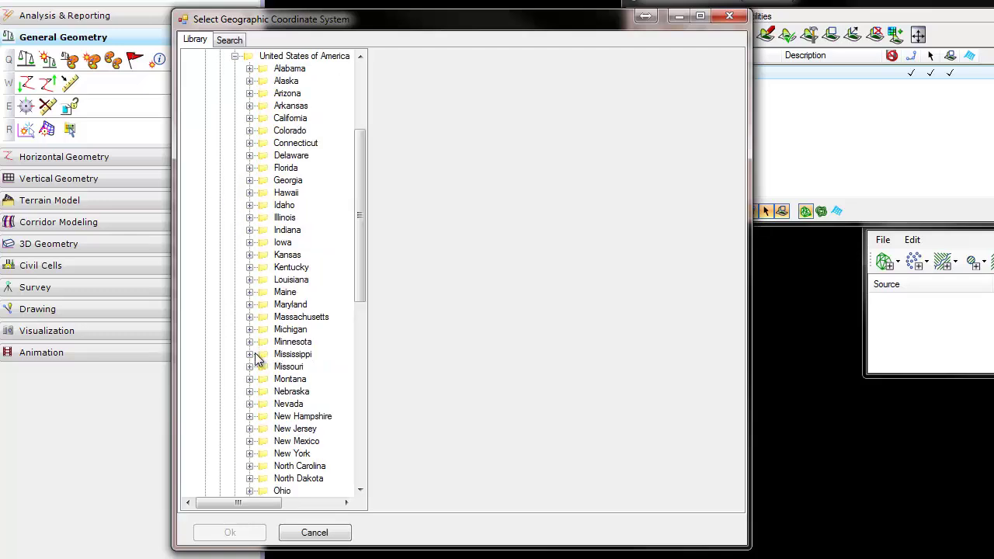
Choose TX83-NCF, Texas North Central Zone US Foot, under Texas and confirm it
drag(360, 286, 344, 404)
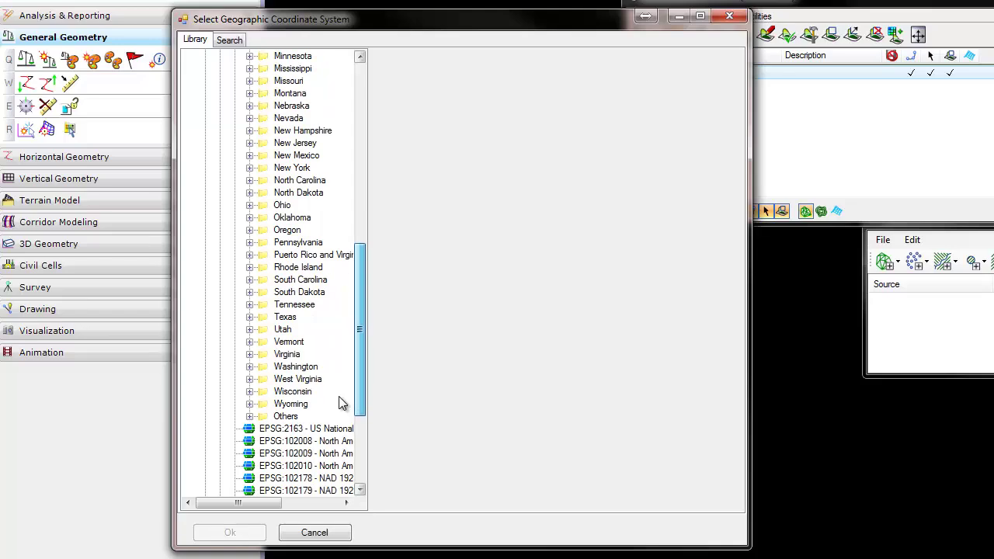
double_click(262, 318)
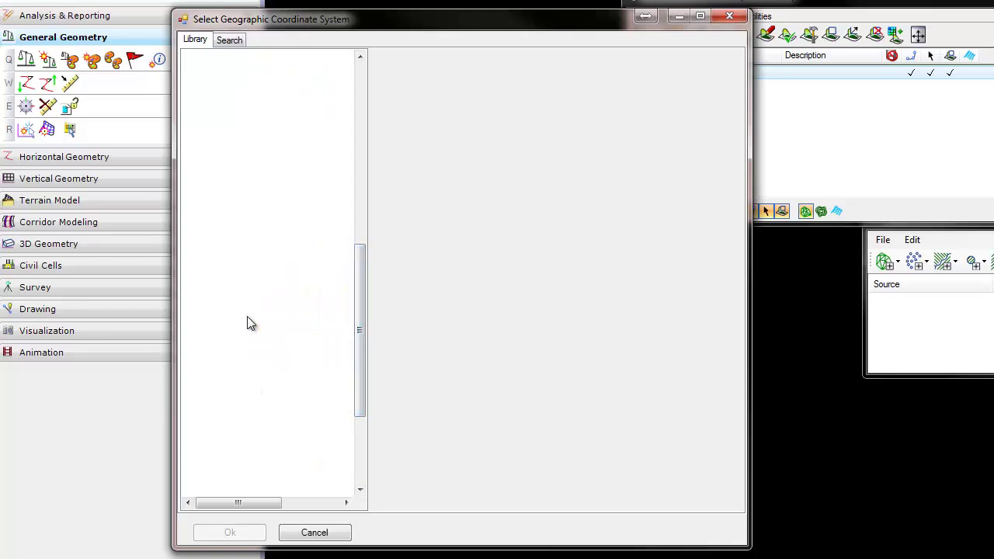
drag(370, 260, 588, 279)
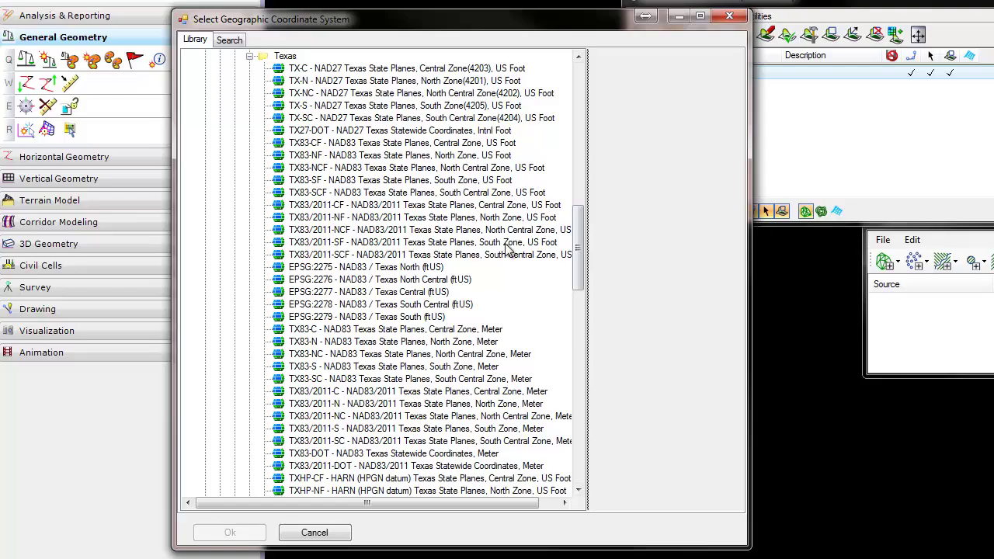
click(500, 168)
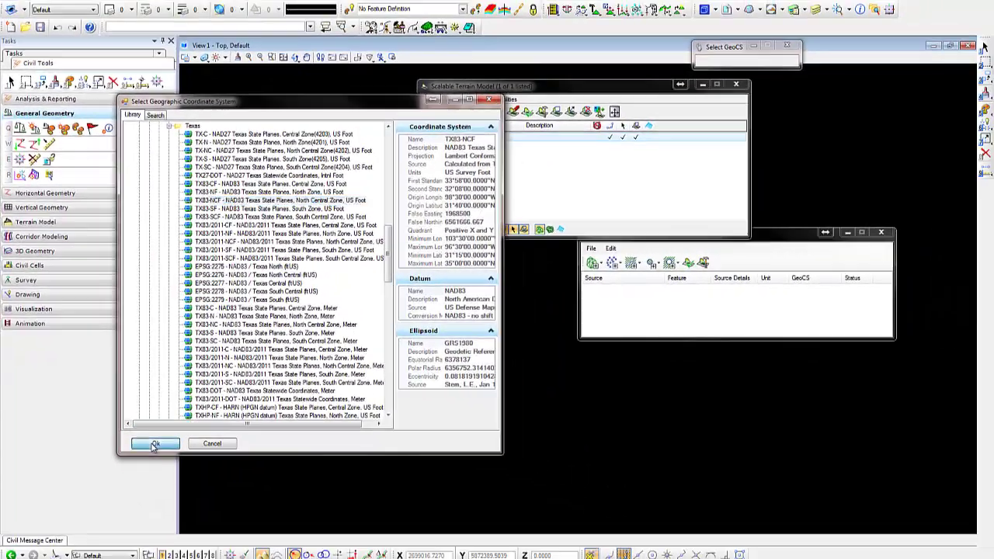
click(230, 531)
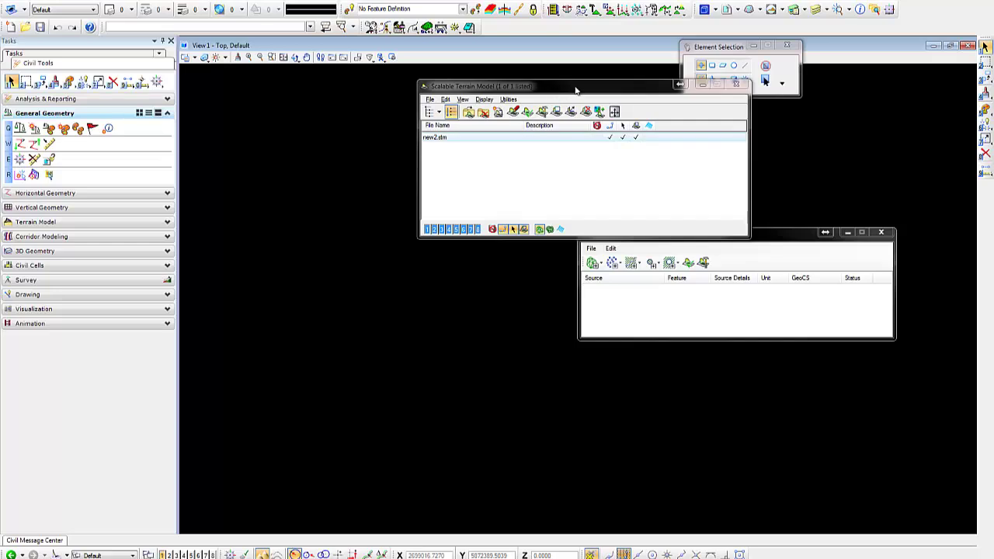
drag(574, 87, 603, 70)
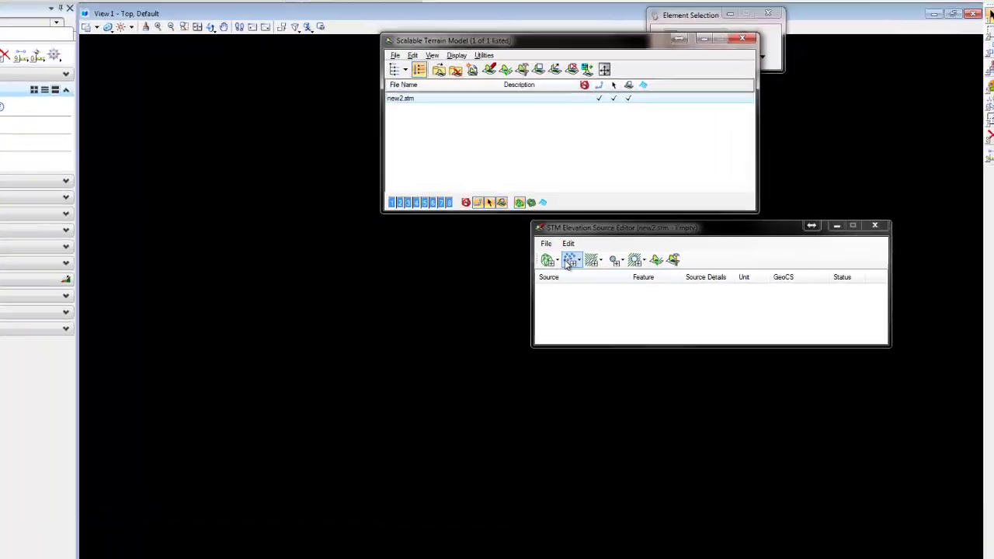
Pick dem_30m_2995.asc as a new Raster DEM points source for new2.stm
drag(595, 228, 483, 225)
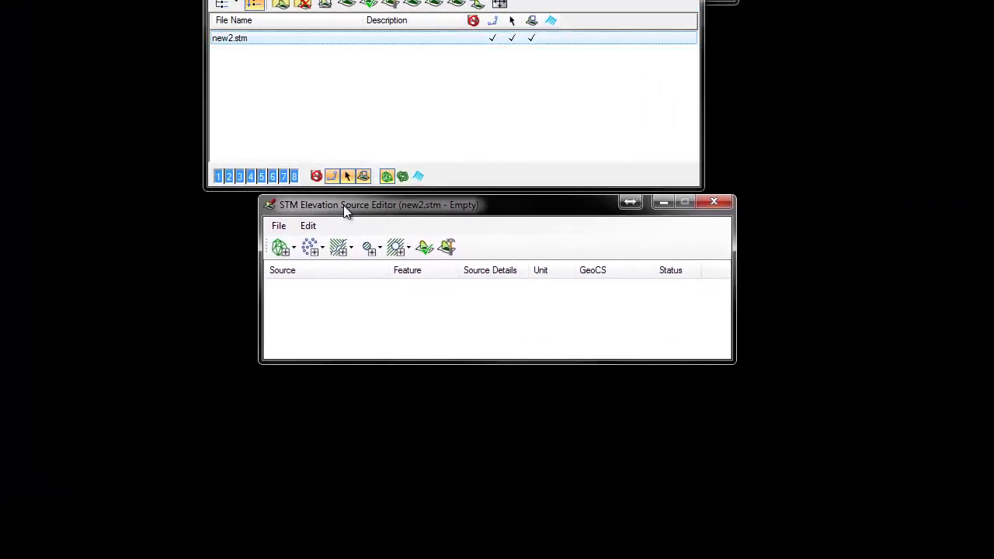
click(280, 231)
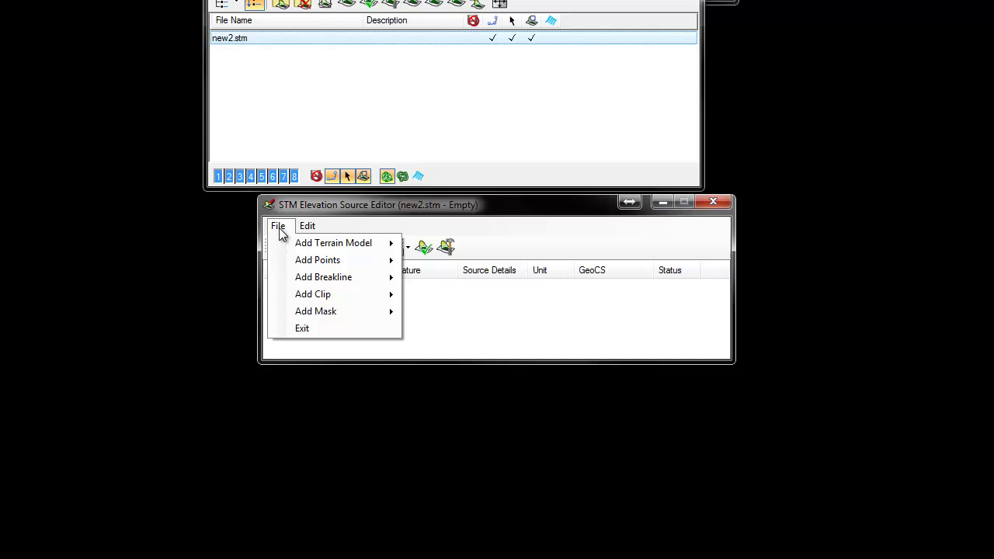
mouse_move(333, 264)
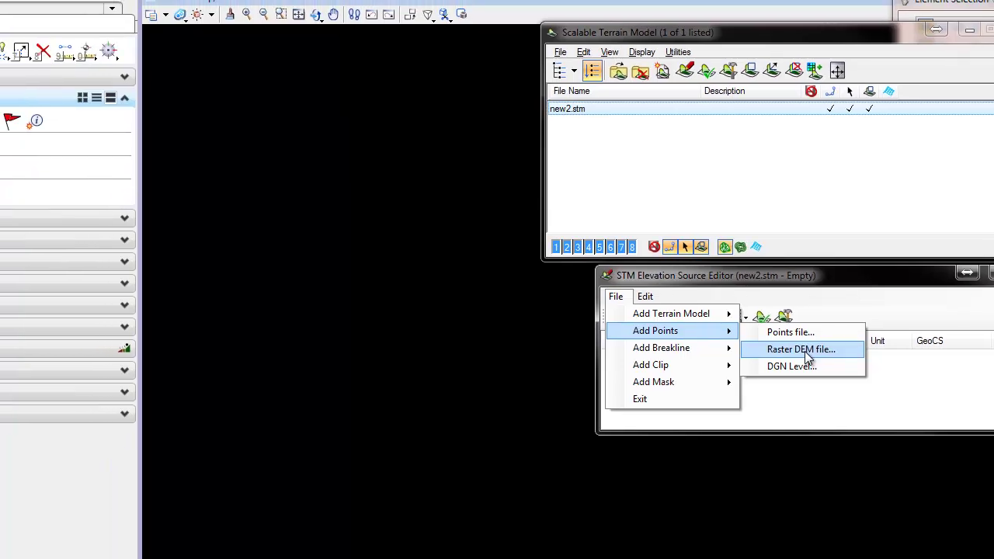
click(466, 280)
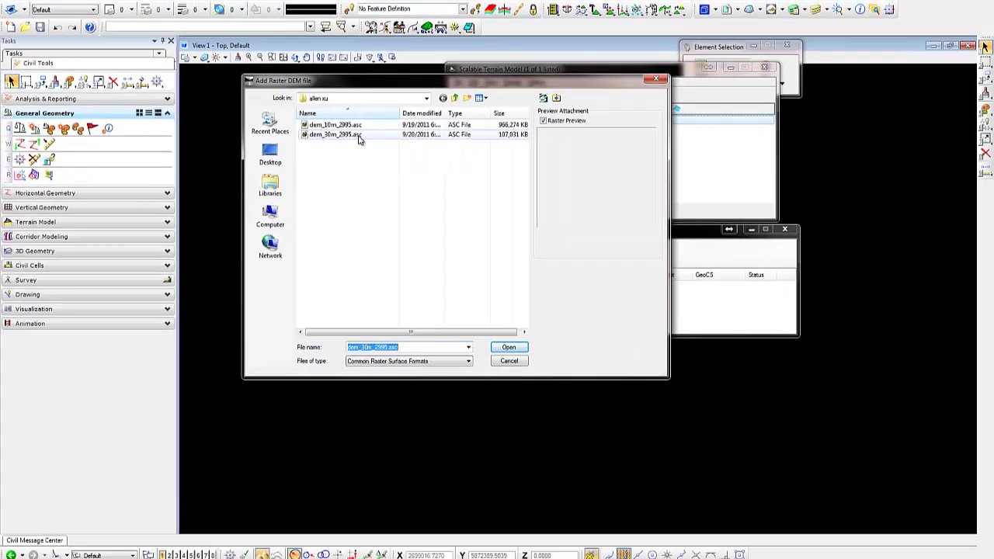
click(444, 141)
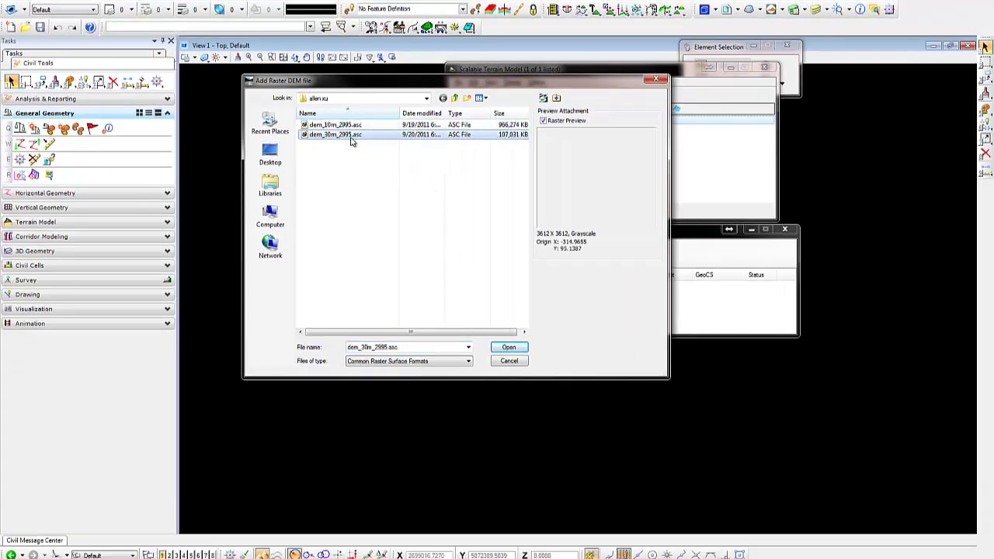
click(503, 347)
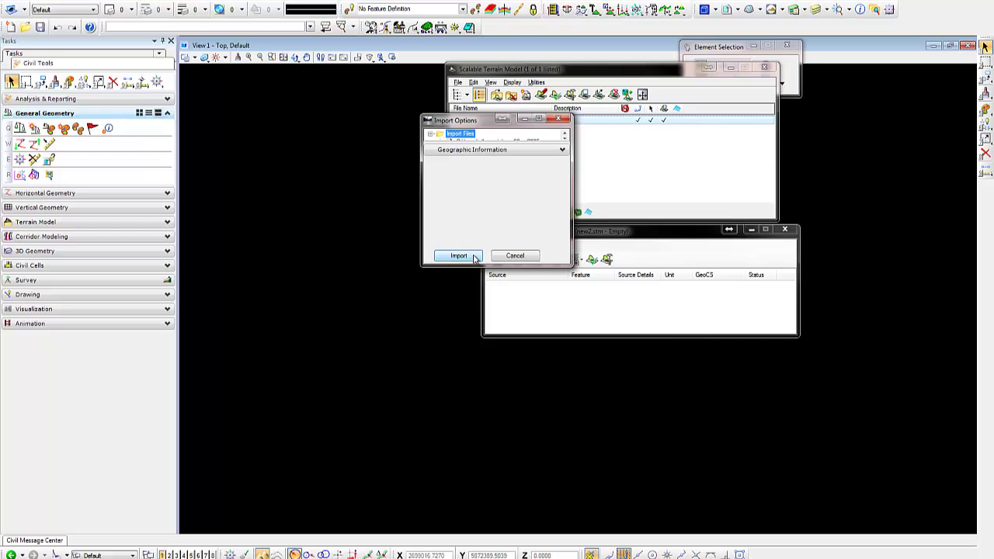
Import dem_30m_2995.asc as points and generate new2.stm's terrain mesh
click(474, 256)
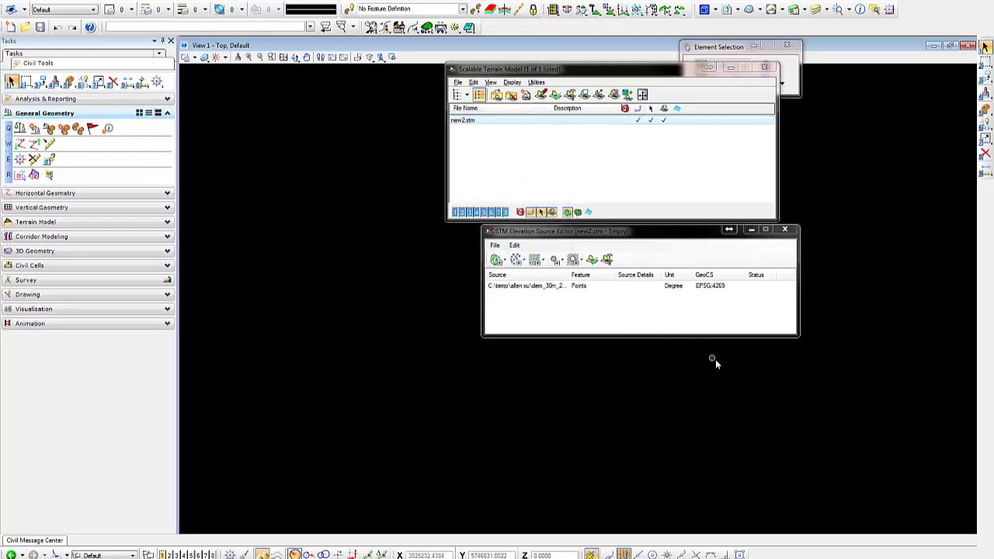
click(535, 287)
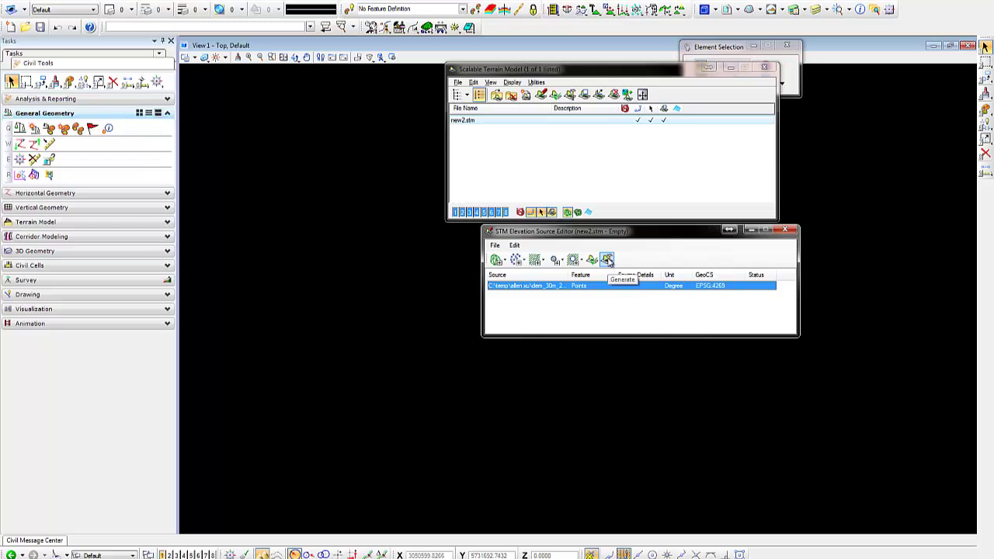
click(607, 261)
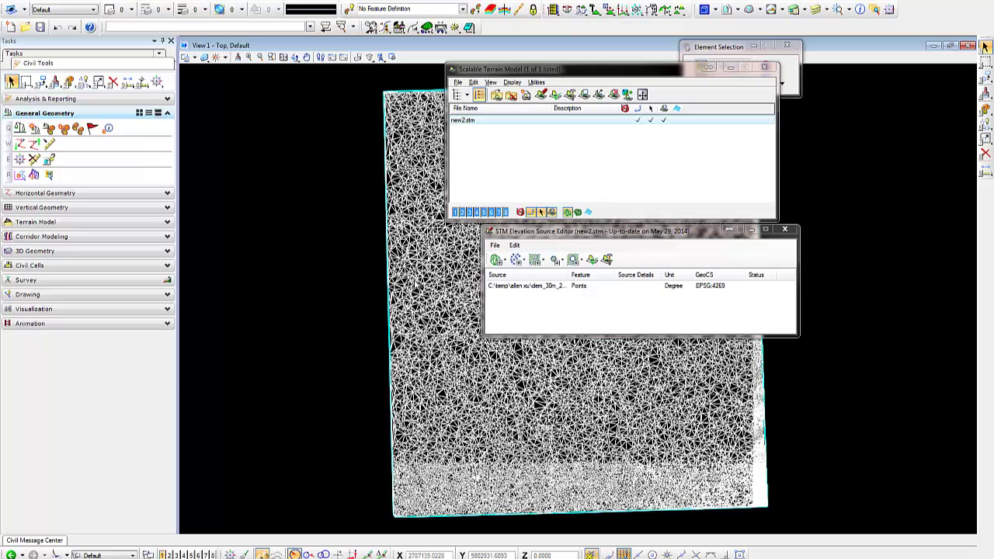
Convert new2.stm into a regular terrain model with Export STM to TM
click(520, 123)
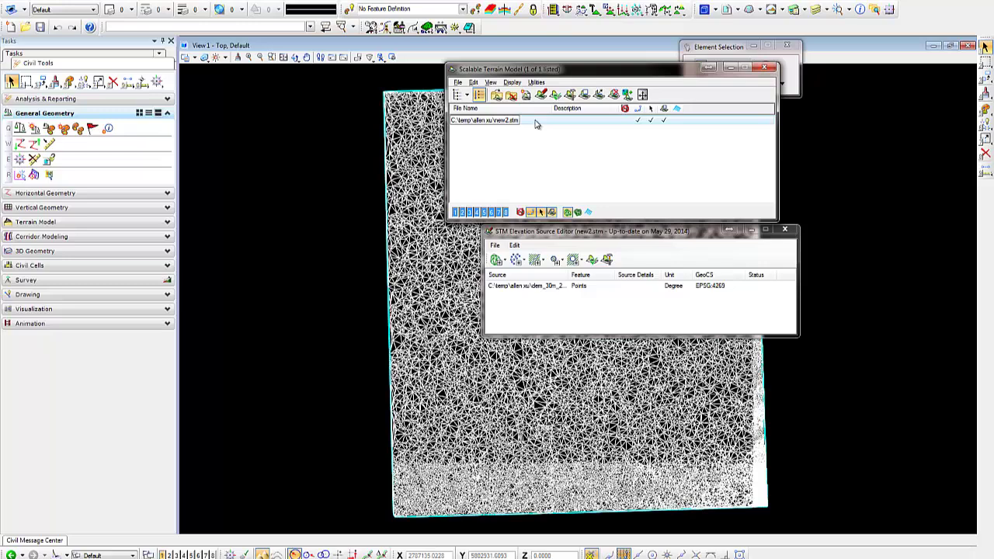
right_click(535, 124)
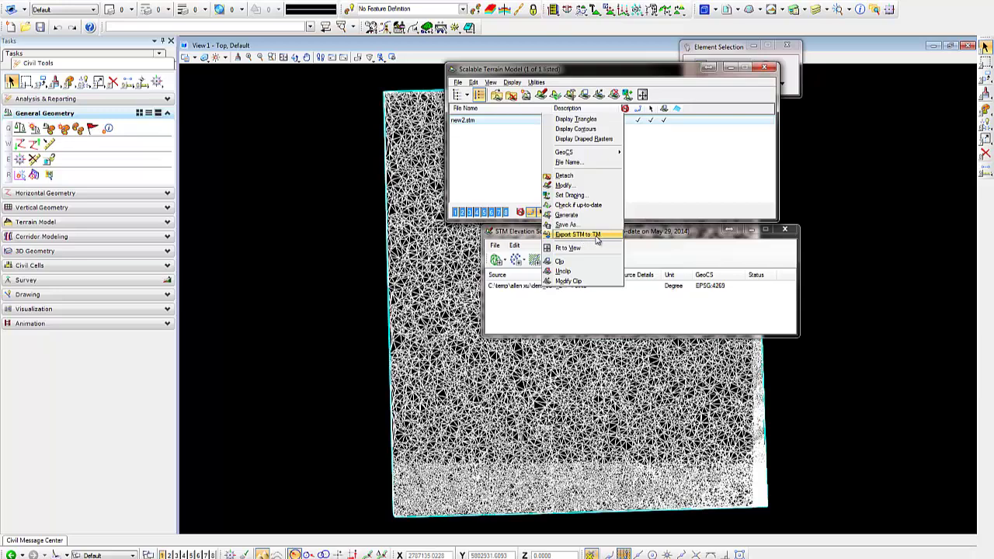
click(597, 241)
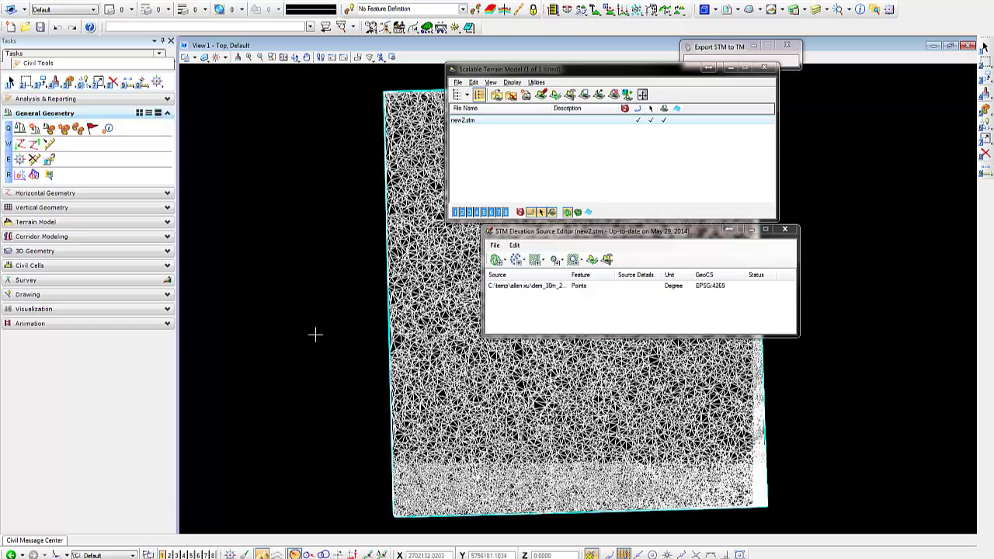
key(ctrl+z)
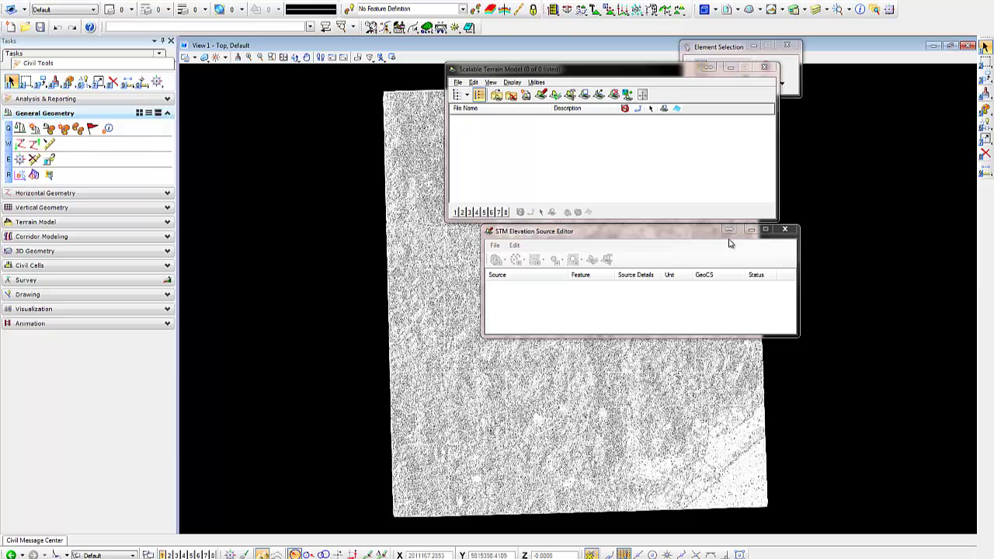
Close both STM windows and apply the Surface / Existing_Triangles feature definition to the terrain
click(785, 229)
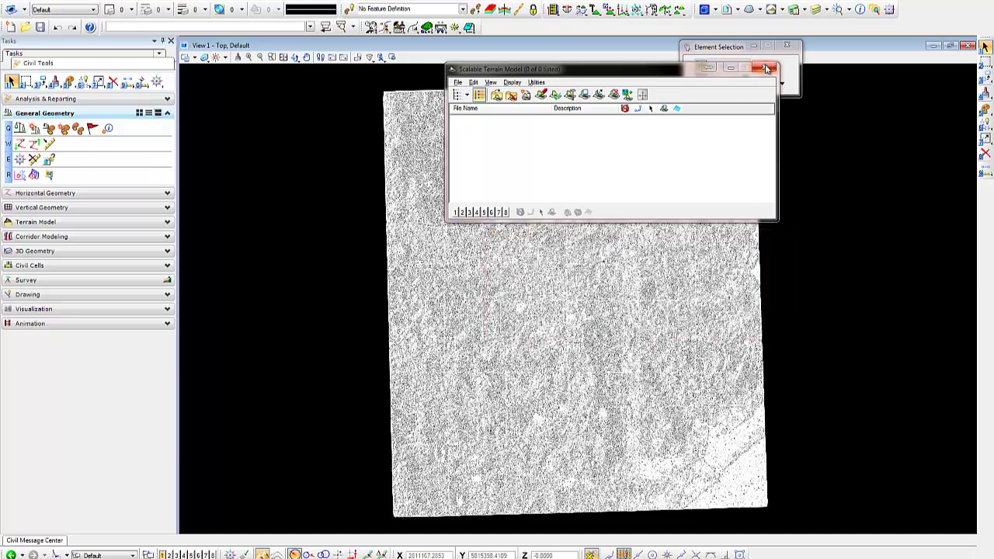
click(766, 68)
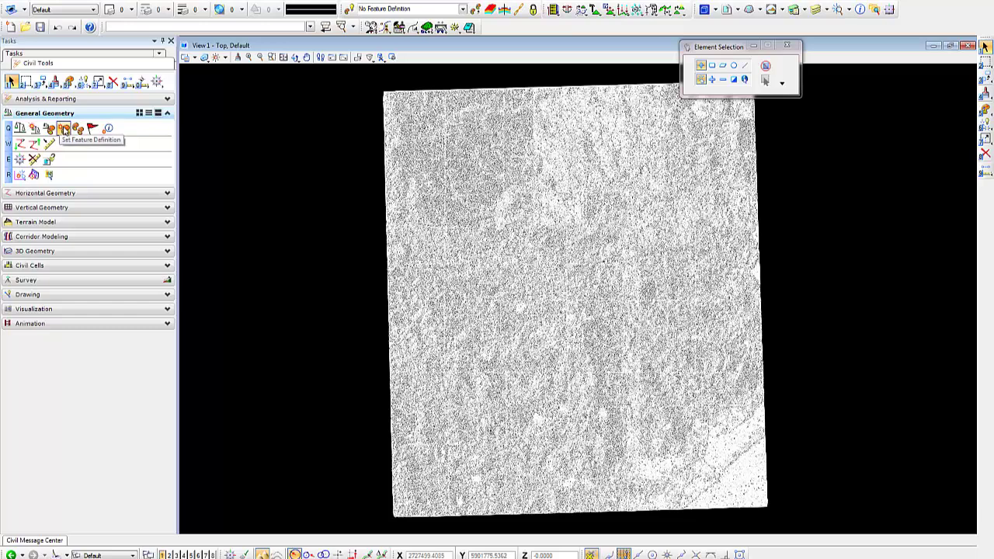
click(64, 131)
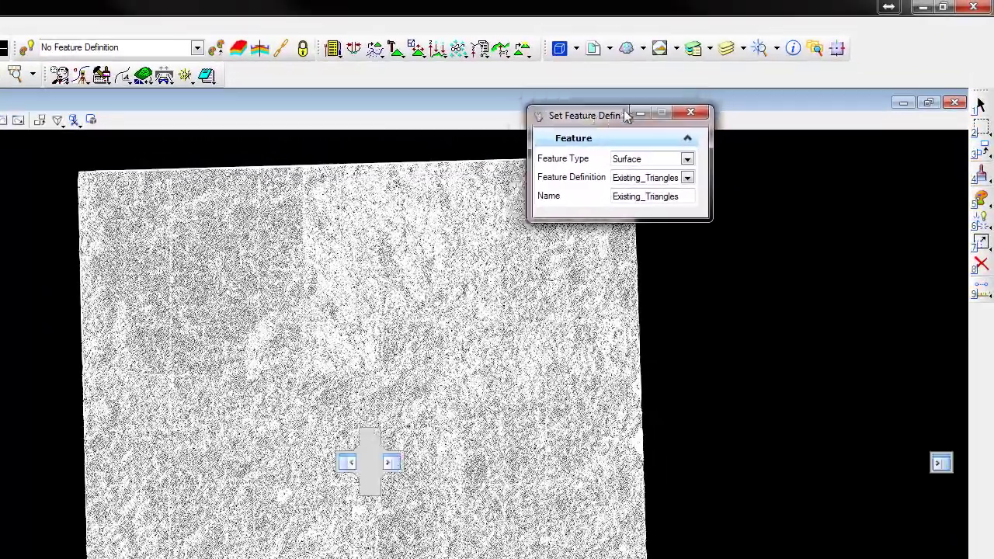
drag(627, 115, 688, 113)
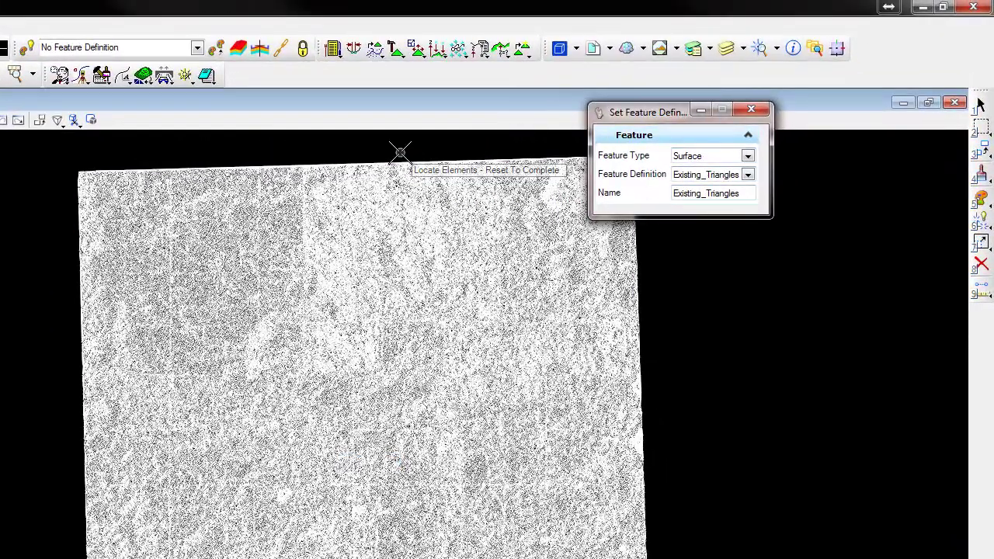
mouse_move(385, 165)
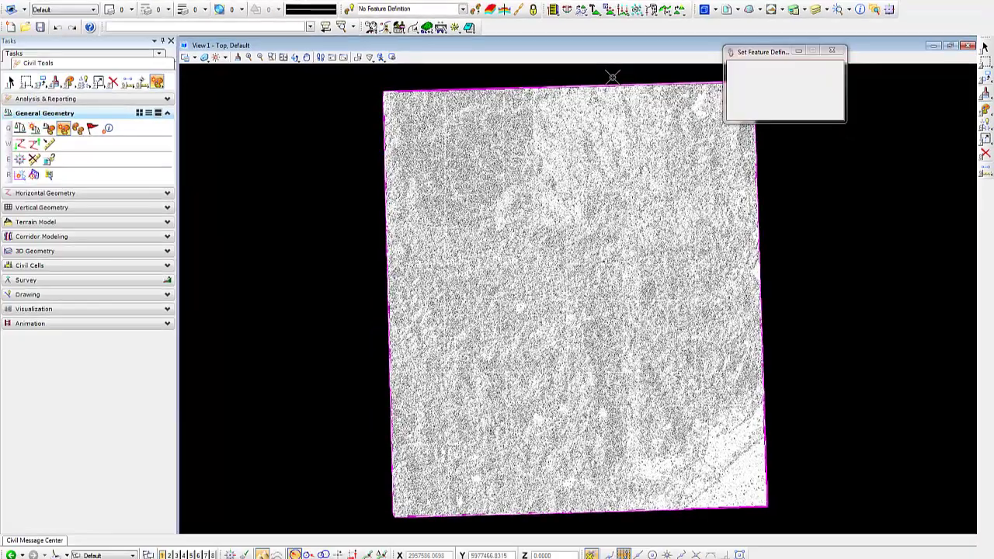
click(612, 77)
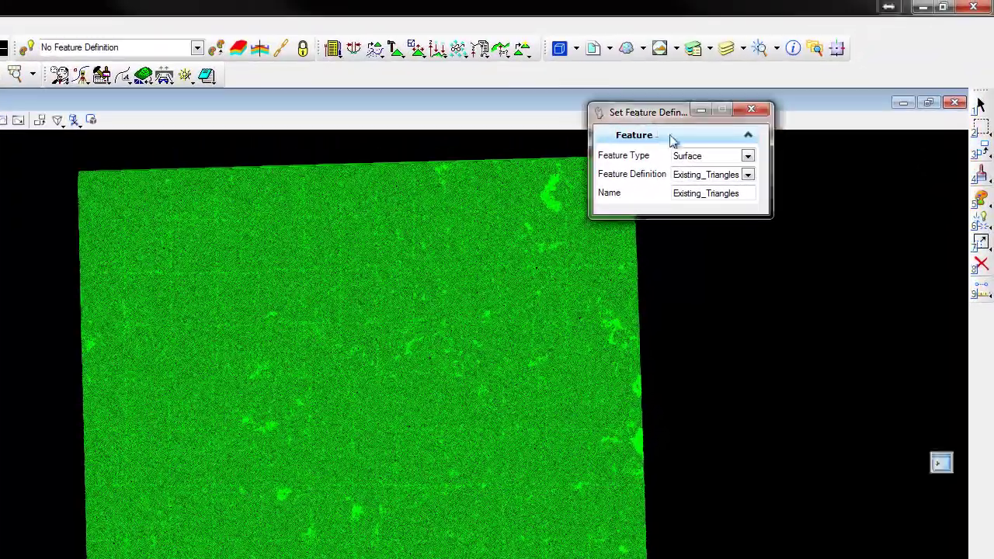
drag(755, 54, 803, 76)
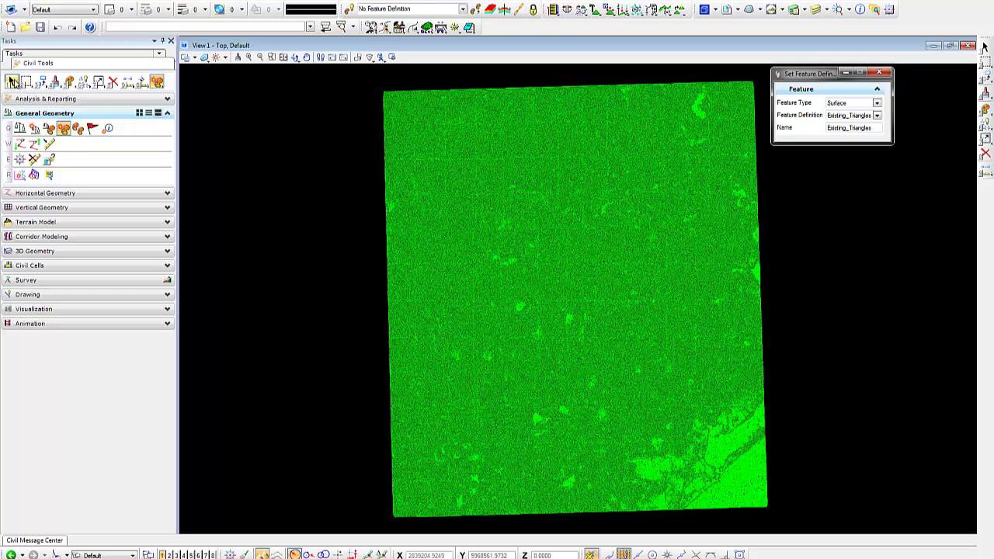
click(11, 81)
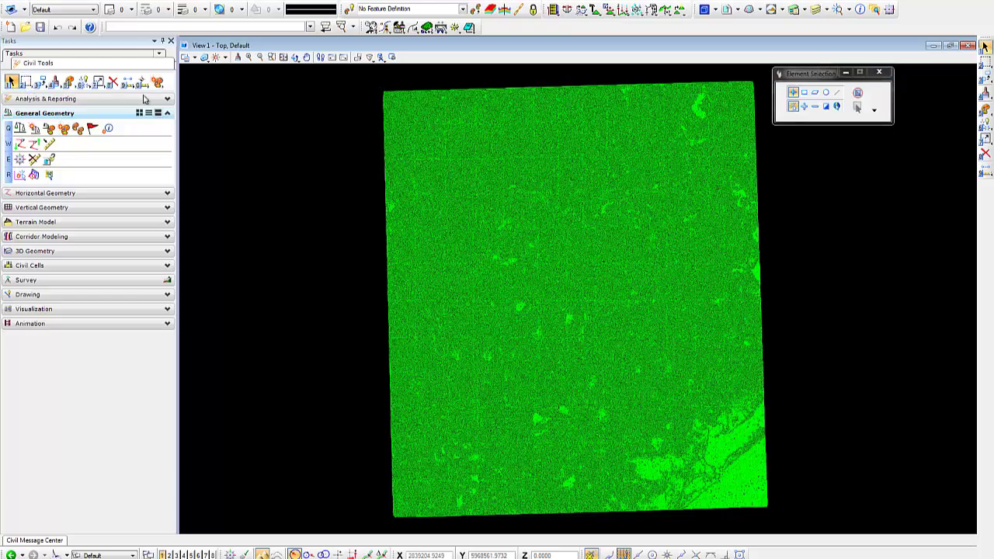
Export the green terrain as the GEOPAK TIN file Existing_Triangles.tin
click(424, 90)
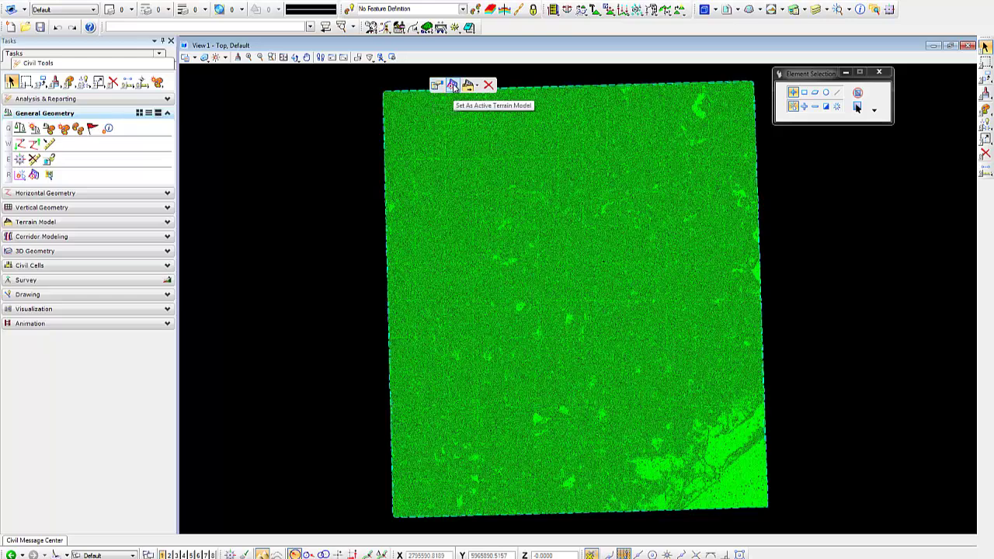
click(478, 87)
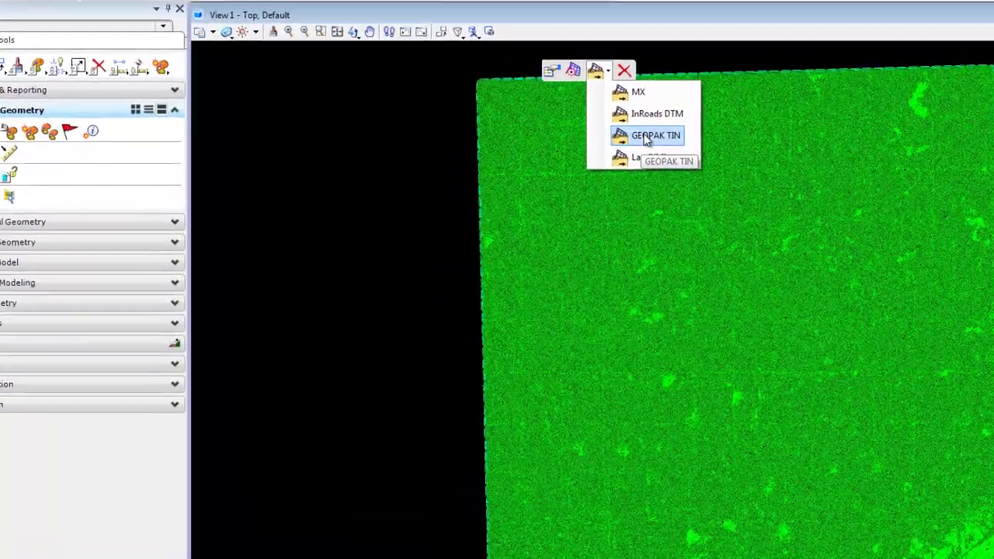
click(565, 133)
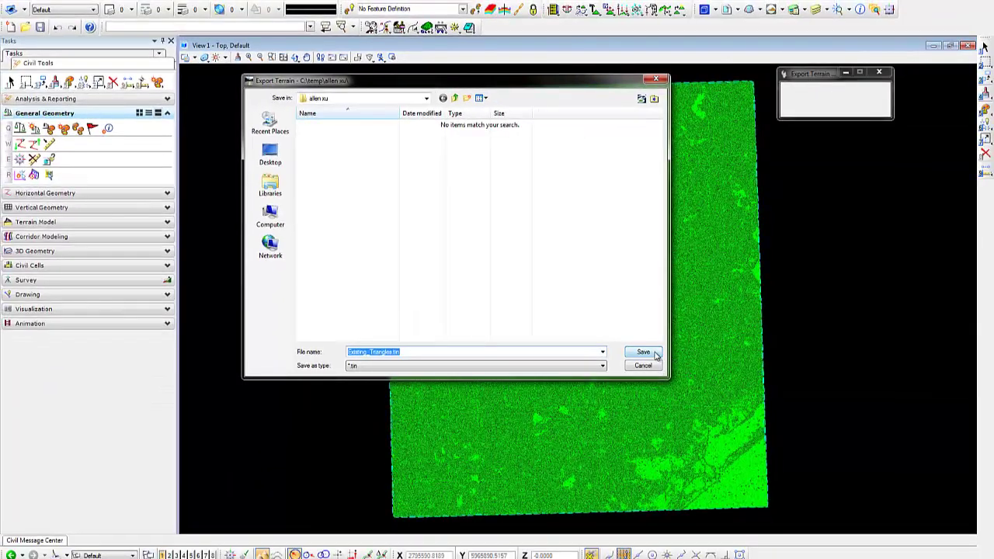
click(642, 352)
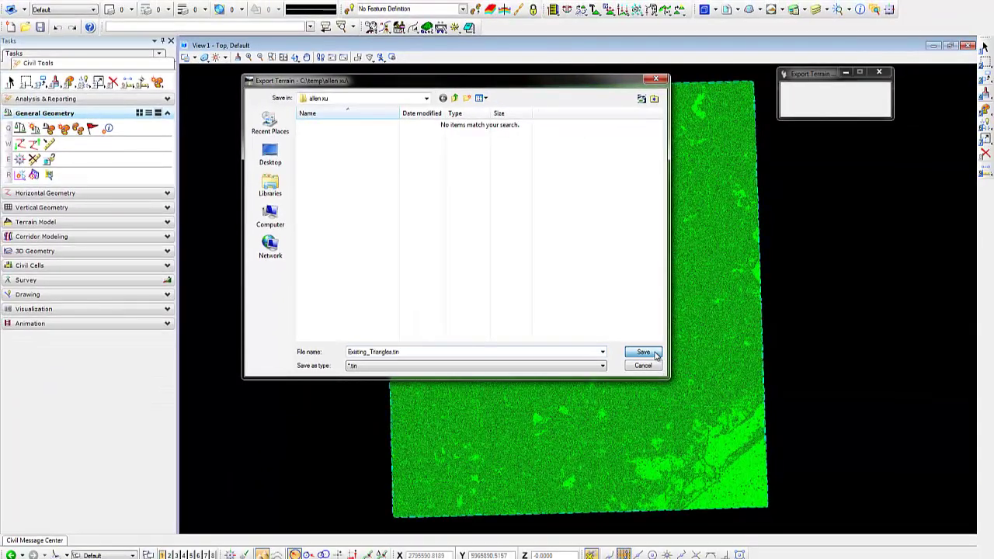